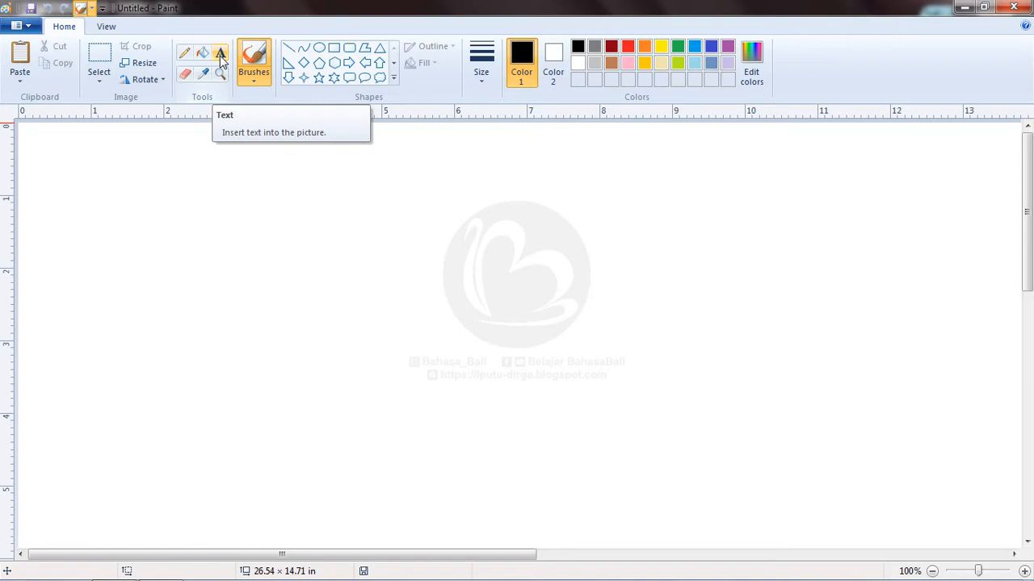
# Step: Start a text box in the upper middle of the canvas and bring up the On-Screen Keyboard for it
pyautogui.click(220, 55)
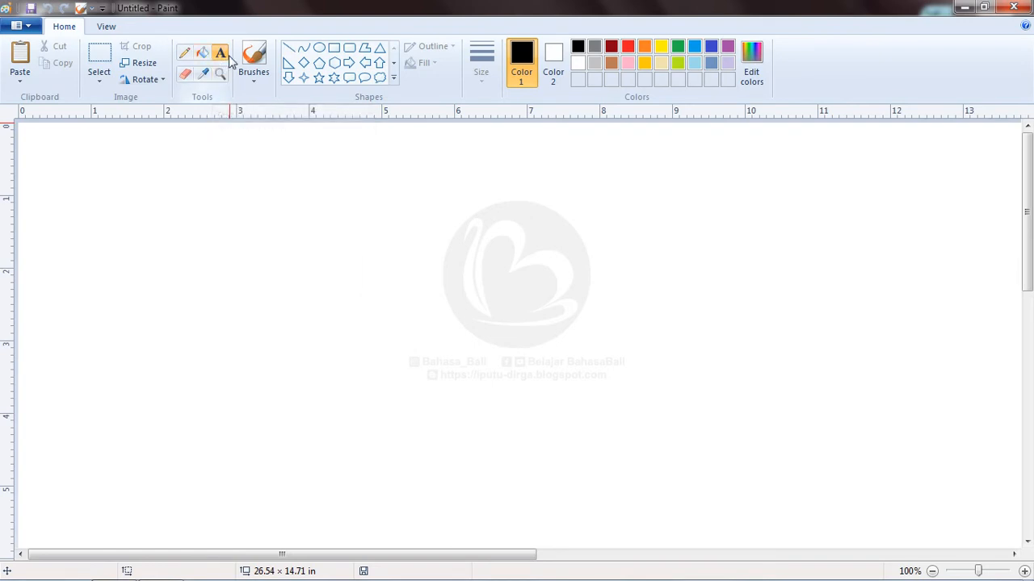
pyautogui.click(306, 230)
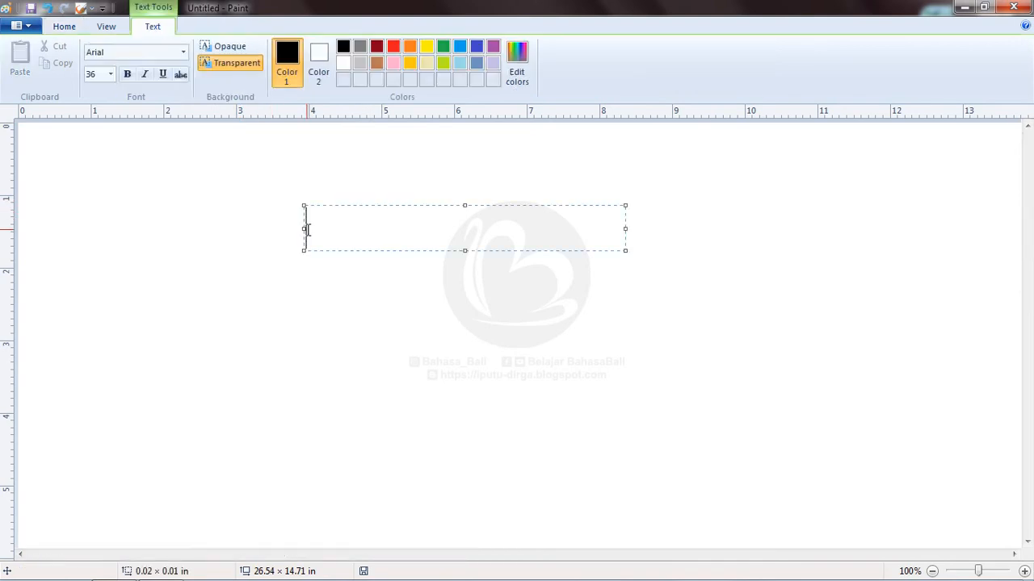
pyautogui.moveTo(109, 544)
pyautogui.click(83, 570)
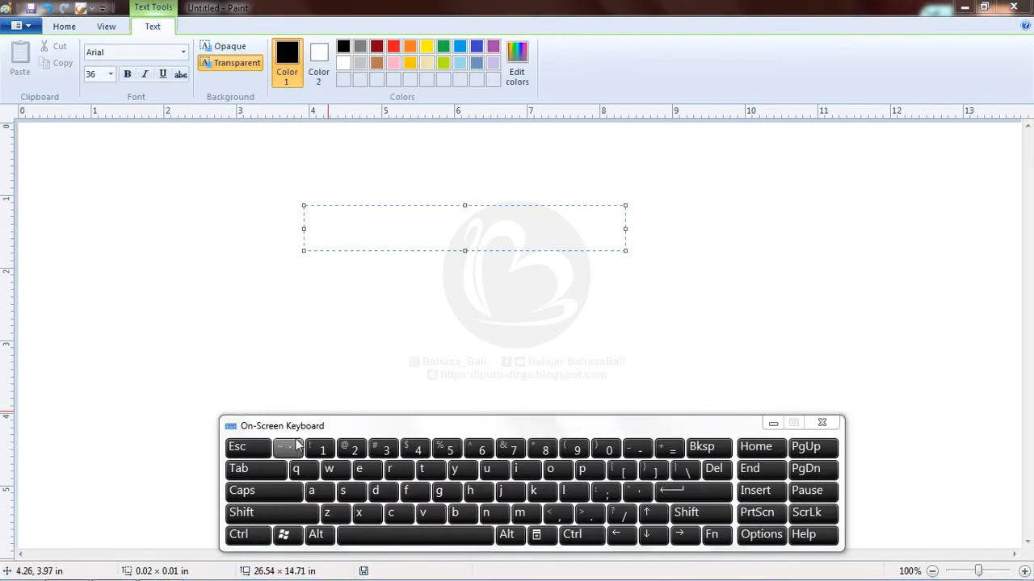
pyautogui.click(308, 220)
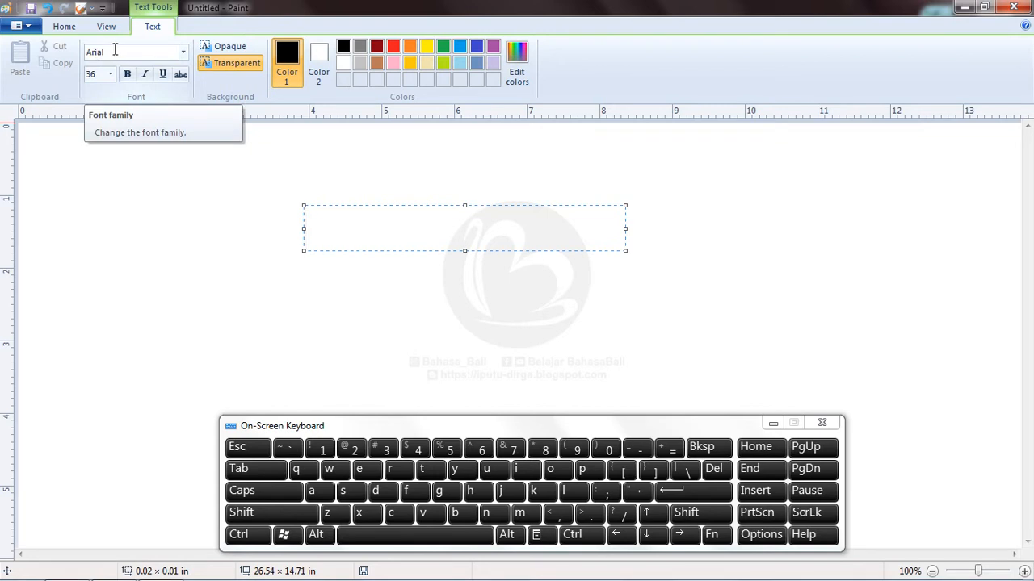
# Step: Set the text box's font to Bali Simbar DJ
pyautogui.click(184, 54)
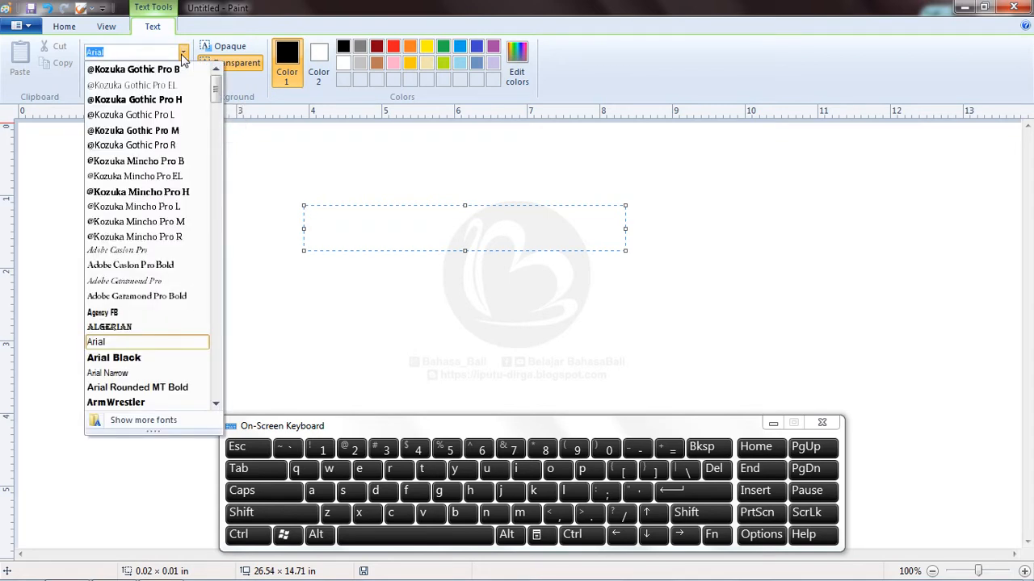
pyautogui.moveTo(216, 92); pyautogui.dragTo(218, 132)
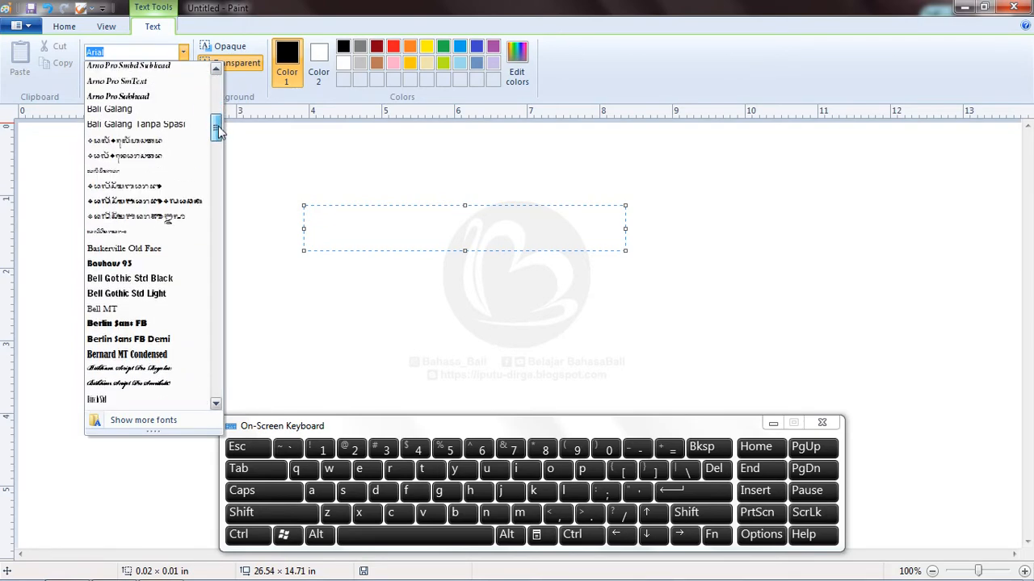
pyautogui.click(157, 189)
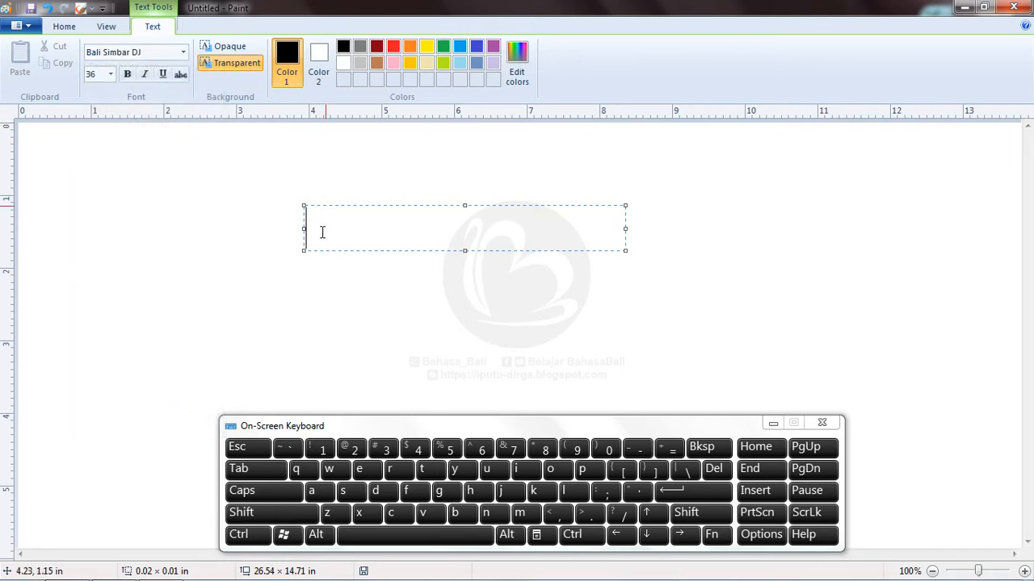
# Step: Enter a few test characters with the on-screen keyboard and enlarge the text box to about 1.45 in tall
pyautogui.click(462, 513)
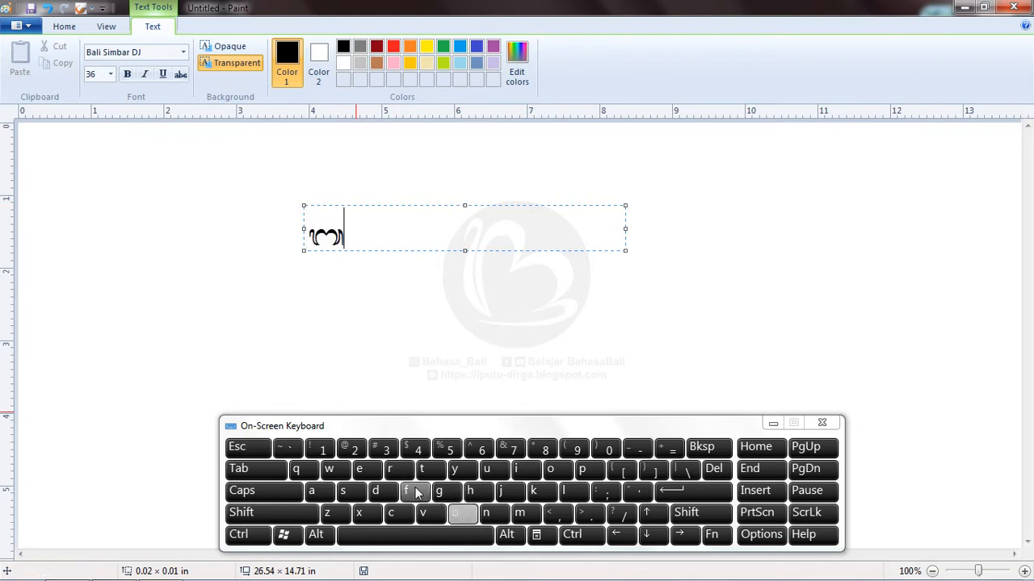
pyautogui.click(374, 476)
pyautogui.click(405, 476)
pyautogui.click(464, 476)
pyautogui.click(497, 488)
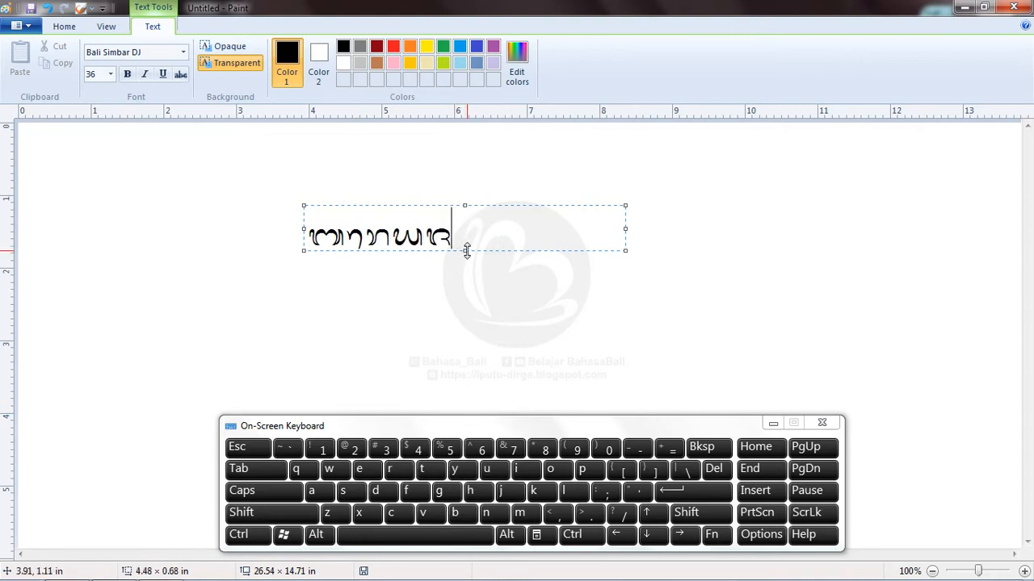
pyautogui.moveTo(465, 251); pyautogui.dragTo(467, 307)
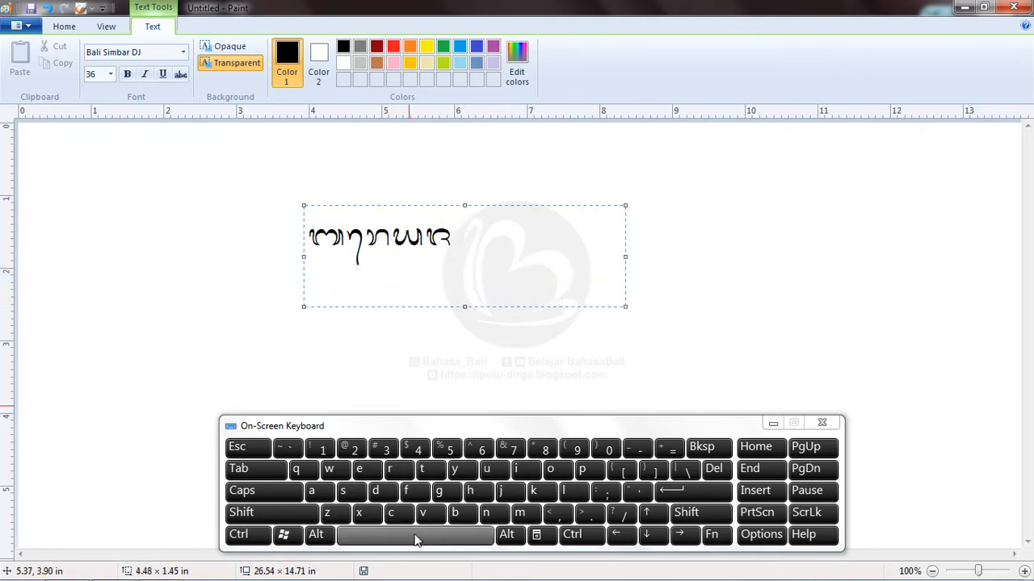
# Step: Enter a few more test characters with the on-screen keyboard, then clear all text from the text box
pyautogui.click(454, 513)
pyautogui.click(439, 491)
pyautogui.click(374, 490)
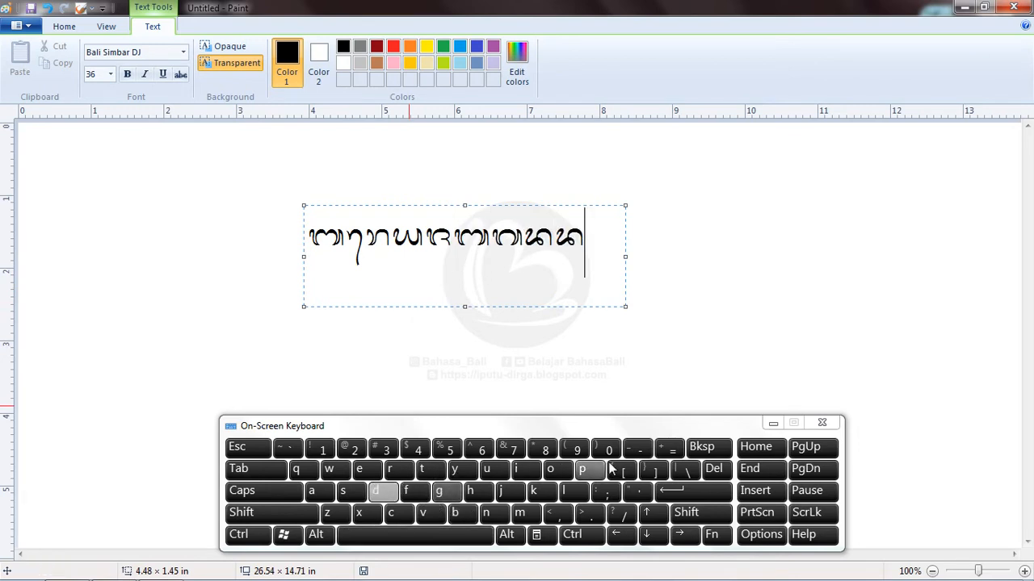
pyautogui.click(703, 449)
pyautogui.click(704, 450)
pyautogui.click(704, 449)
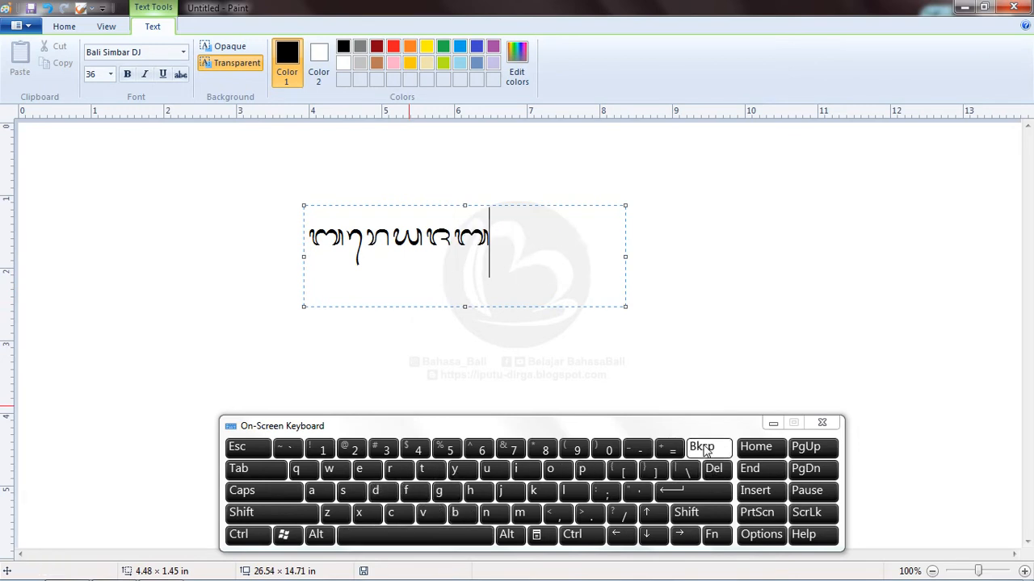
pyautogui.click(703, 449)
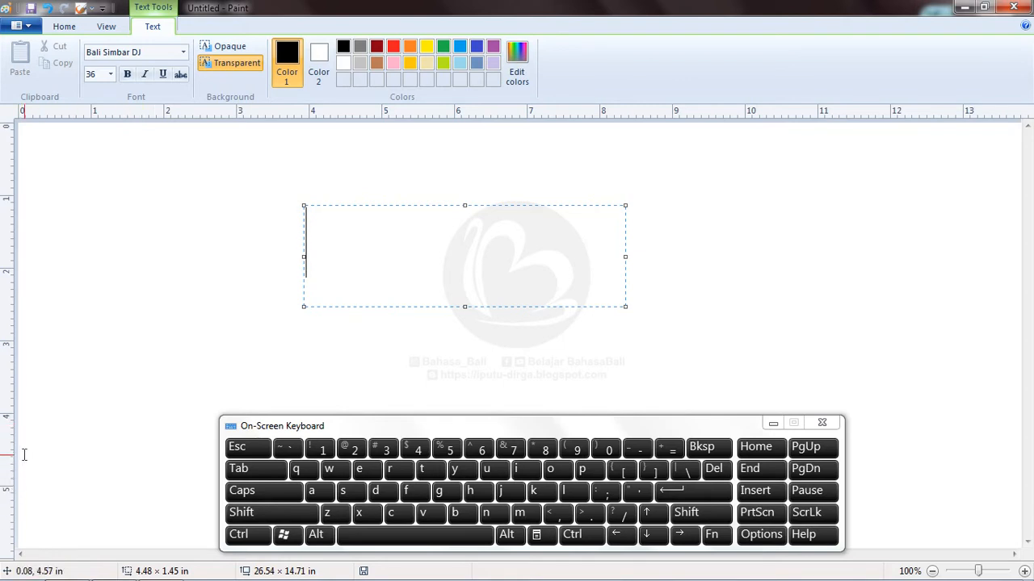
# Step: Search the installed programs for "keyman" and launch Keyman
pyautogui.moveTo(12, 575)
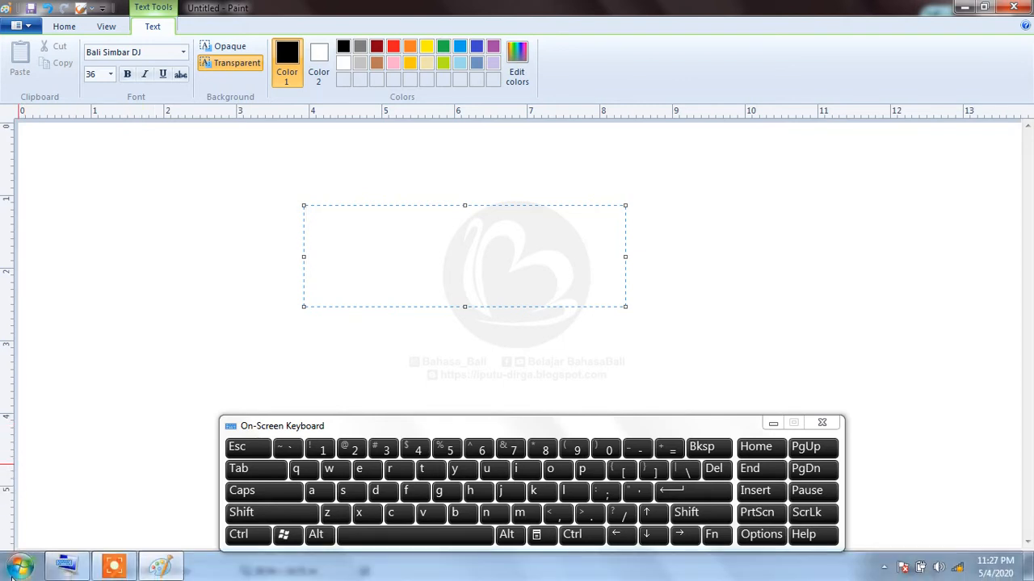
pyautogui.click(21, 567)
pyautogui.click(28, 531)
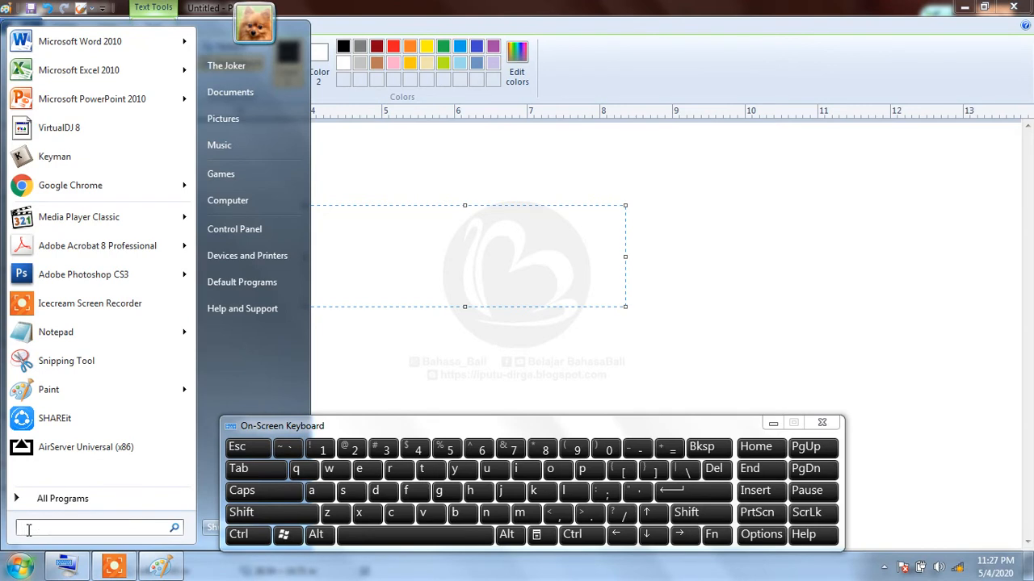
pyautogui.write('key')
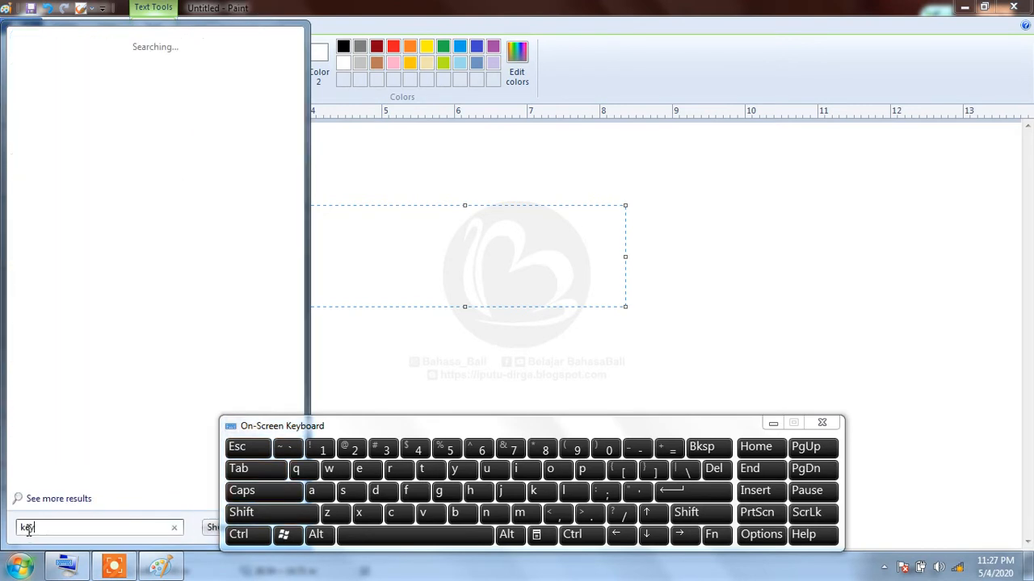
pyautogui.write('man')
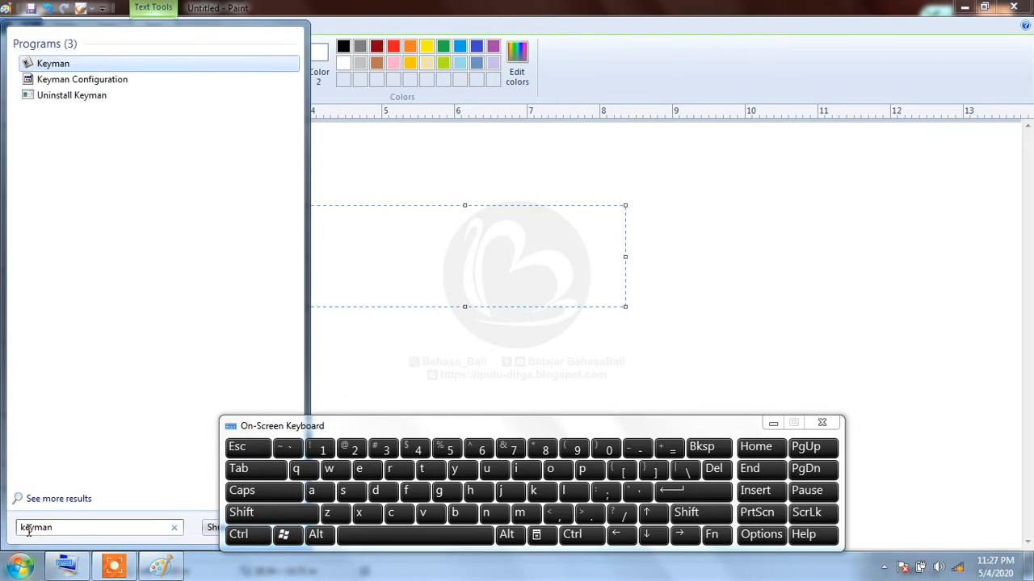
pyautogui.click(50, 64)
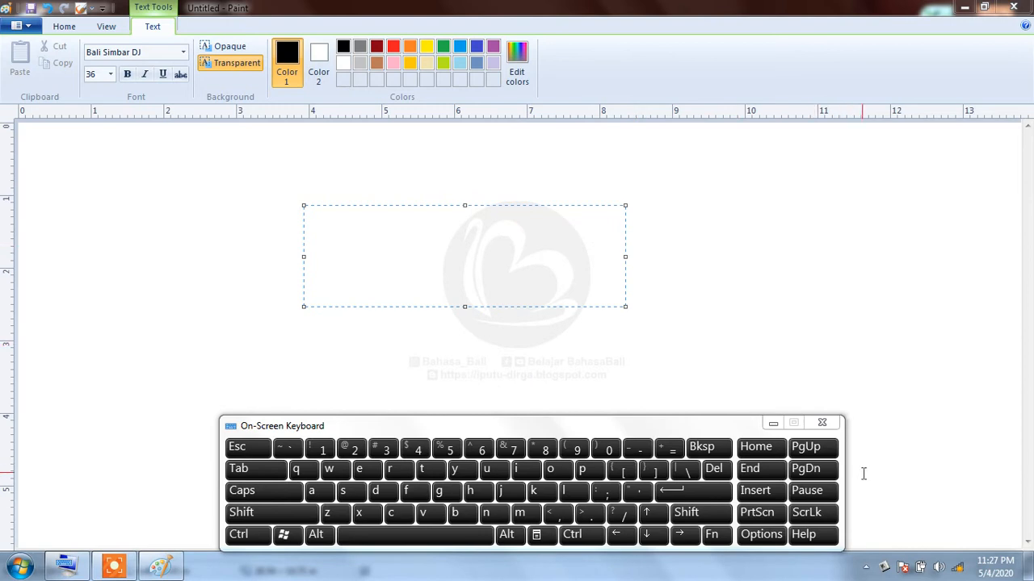
# Step: Activate the Bali Simbar Dwijendra keyboard in Keyman for the Paint text box
pyautogui.click(882, 570)
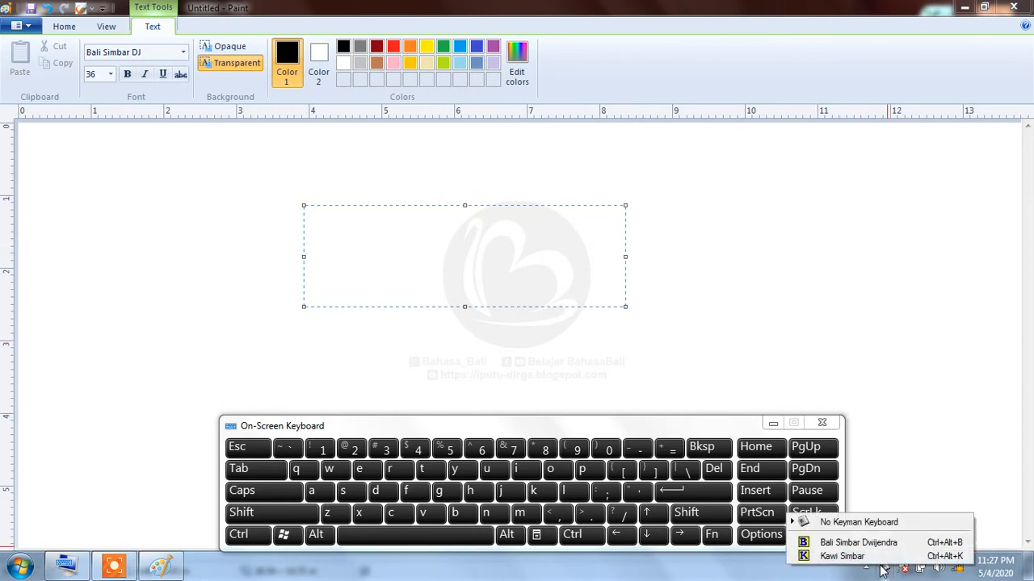
pyautogui.click(836, 544)
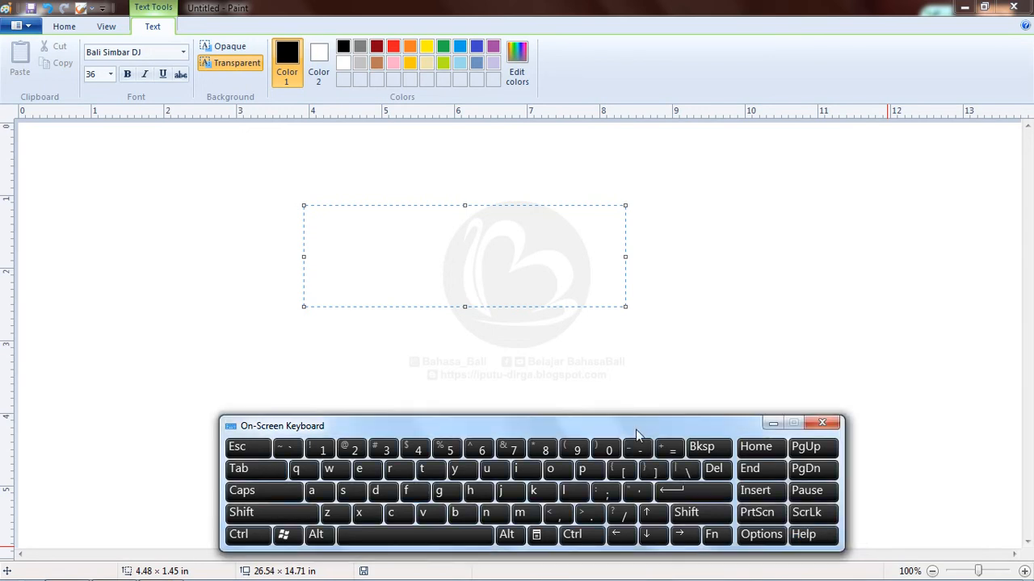
pyautogui.click(539, 262)
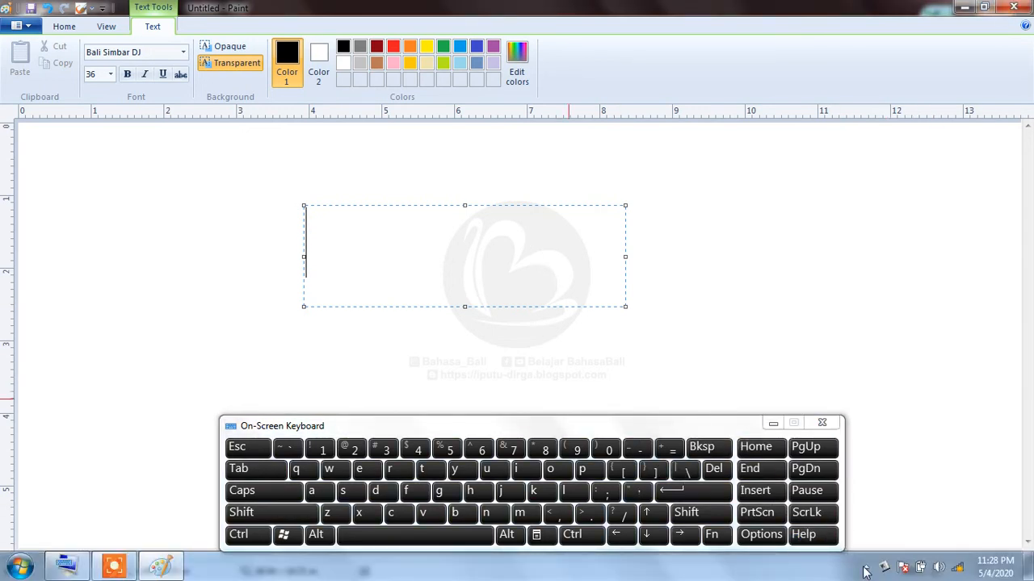
pyautogui.click(886, 569)
pyautogui.click(812, 555)
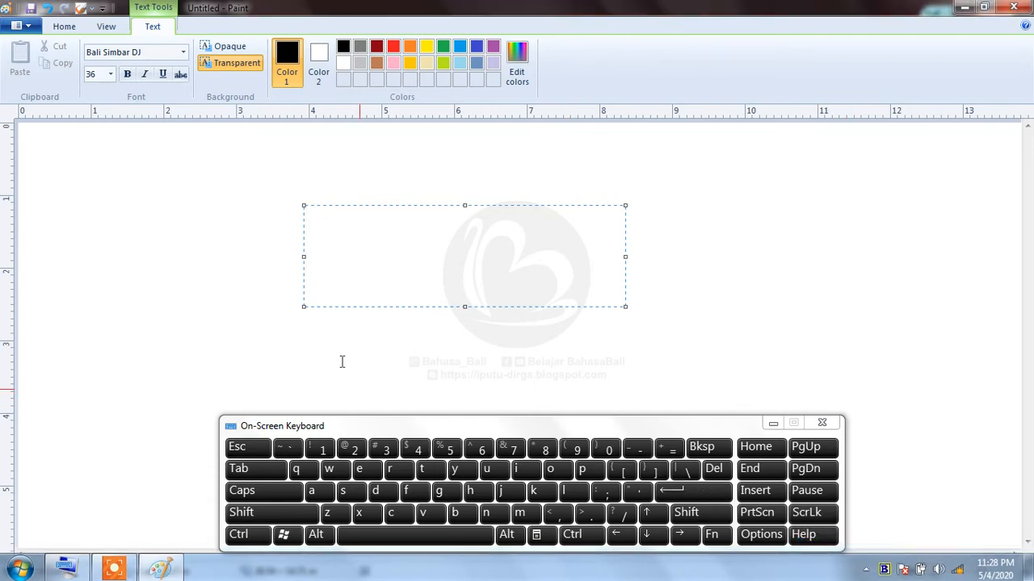
# Step: Widen the empty text box on both sides to about 9.64 in
pyautogui.click(338, 220)
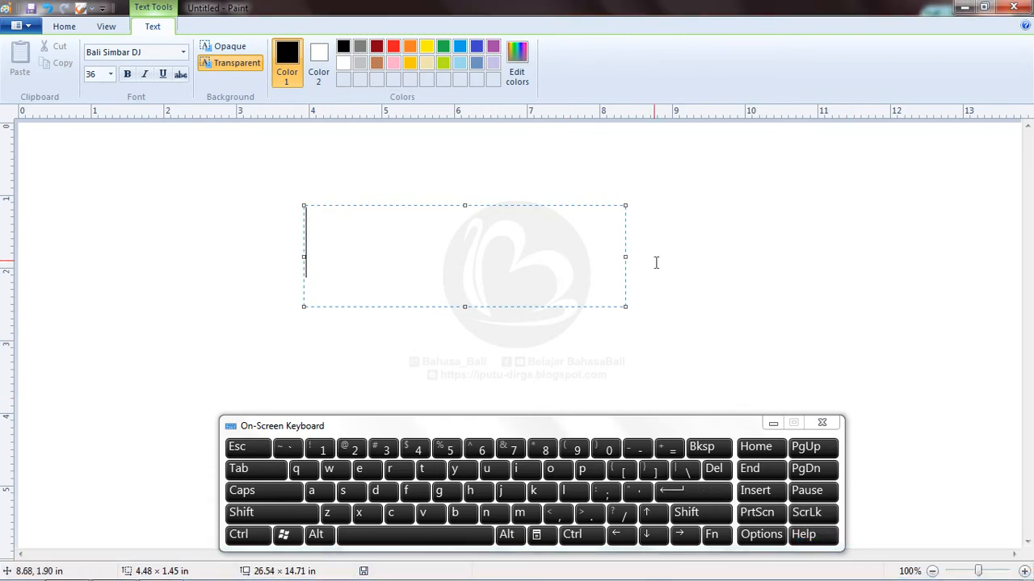
pyautogui.moveTo(625, 257); pyautogui.dragTo(897, 261)
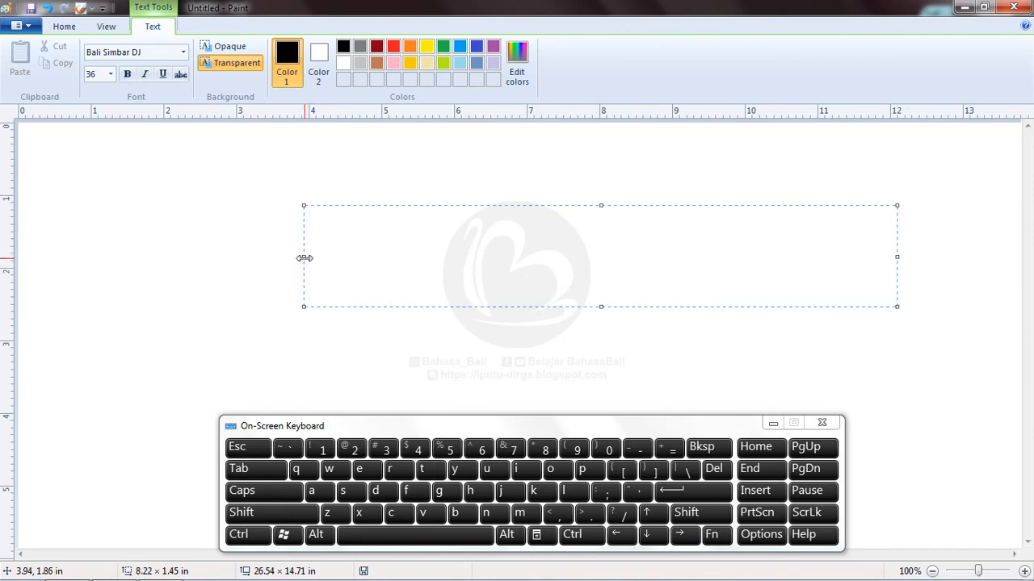
pyautogui.moveTo(305, 257); pyautogui.dragTo(200, 257)
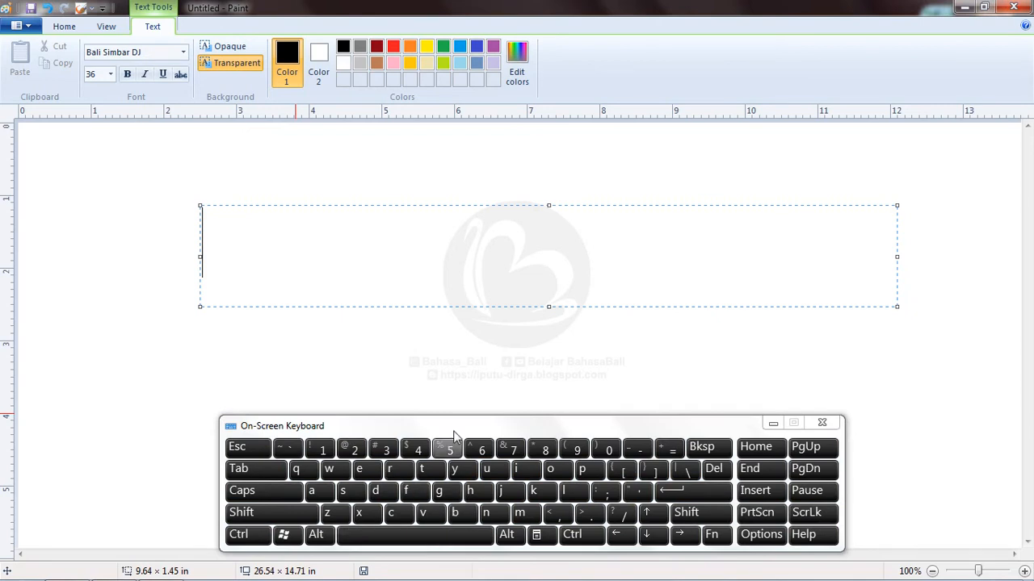
# Step: Enter the word "belajar" followed by a space in the text box with the on-screen keyboard
pyautogui.click(458, 517)
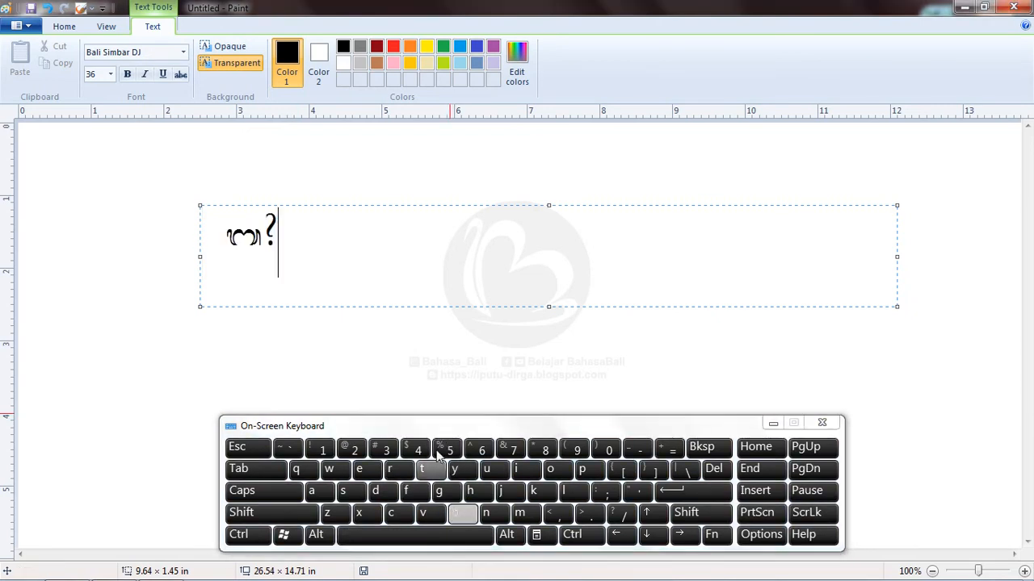
pyautogui.click(358, 472)
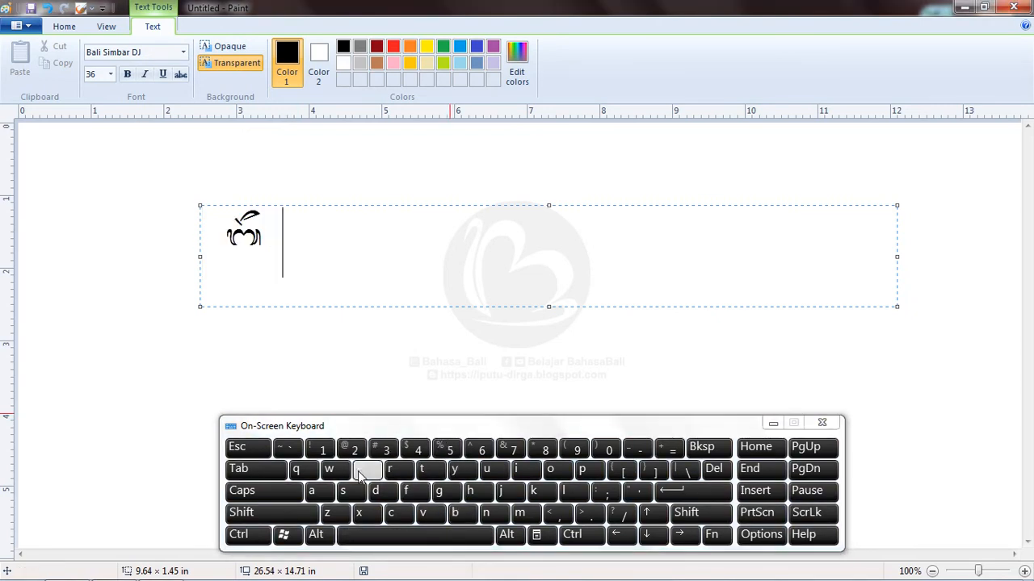
pyautogui.click(575, 491)
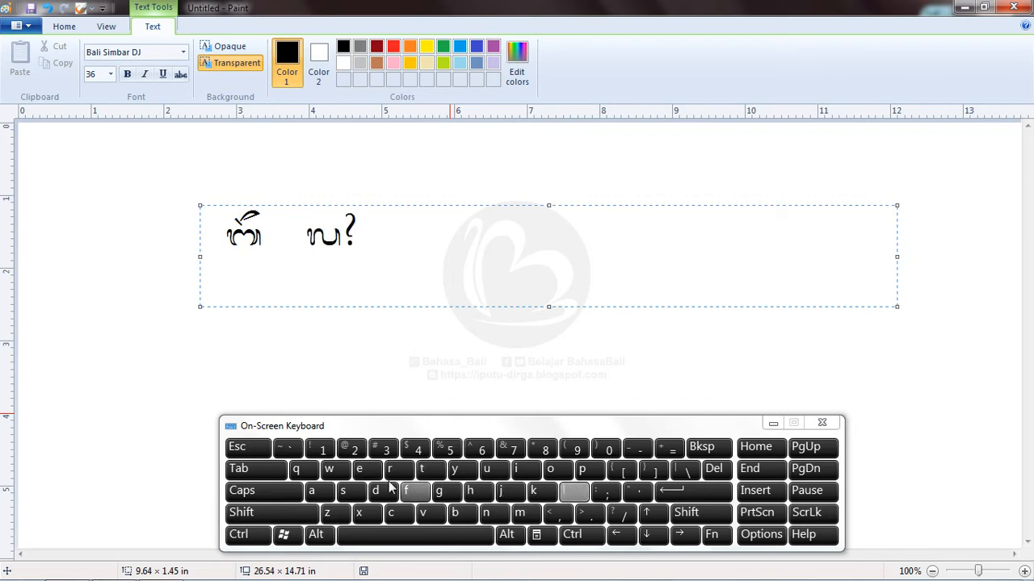
pyautogui.click(320, 492)
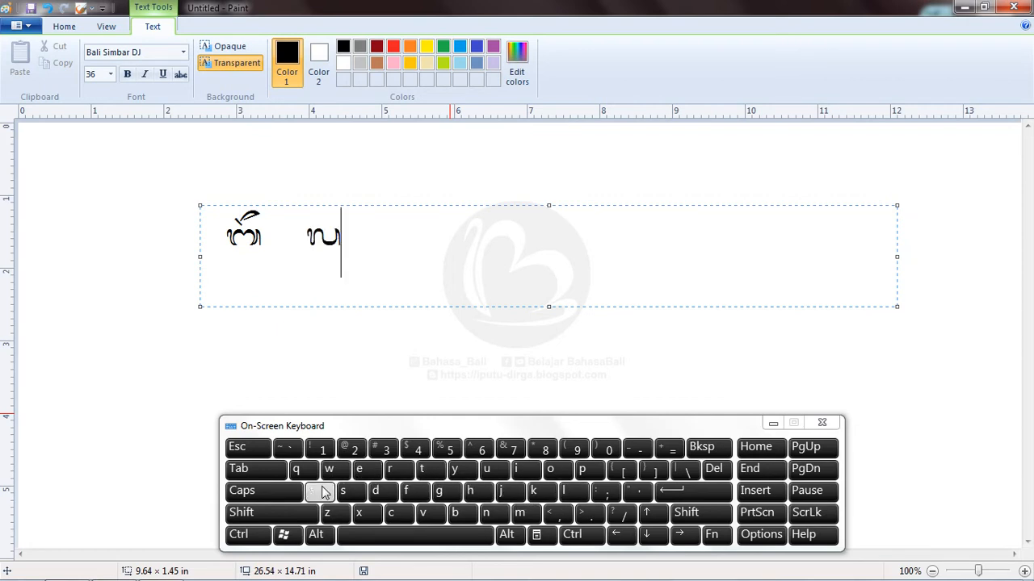
pyautogui.click(509, 492)
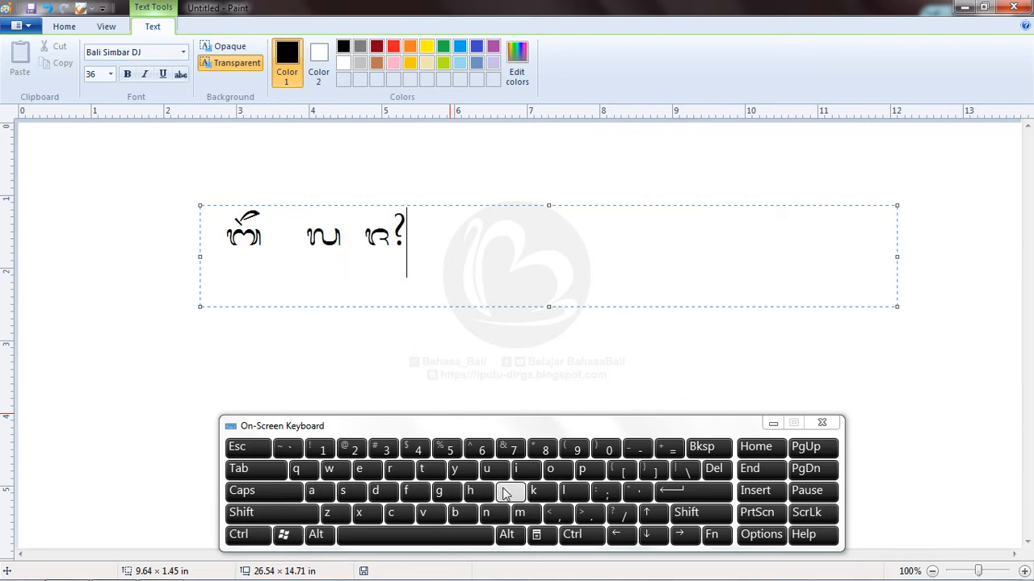
pyautogui.click(311, 495)
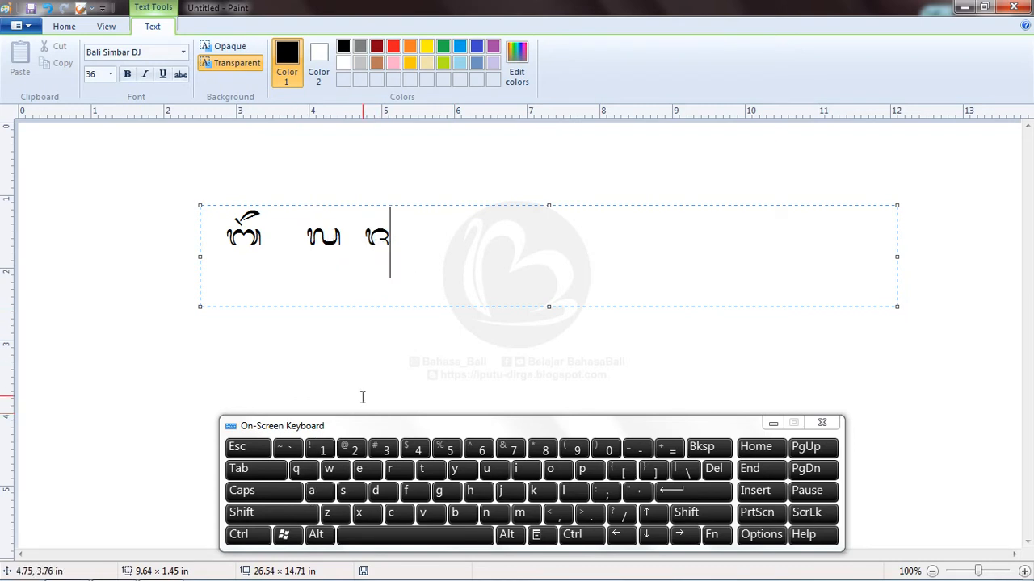
pyautogui.click(400, 472)
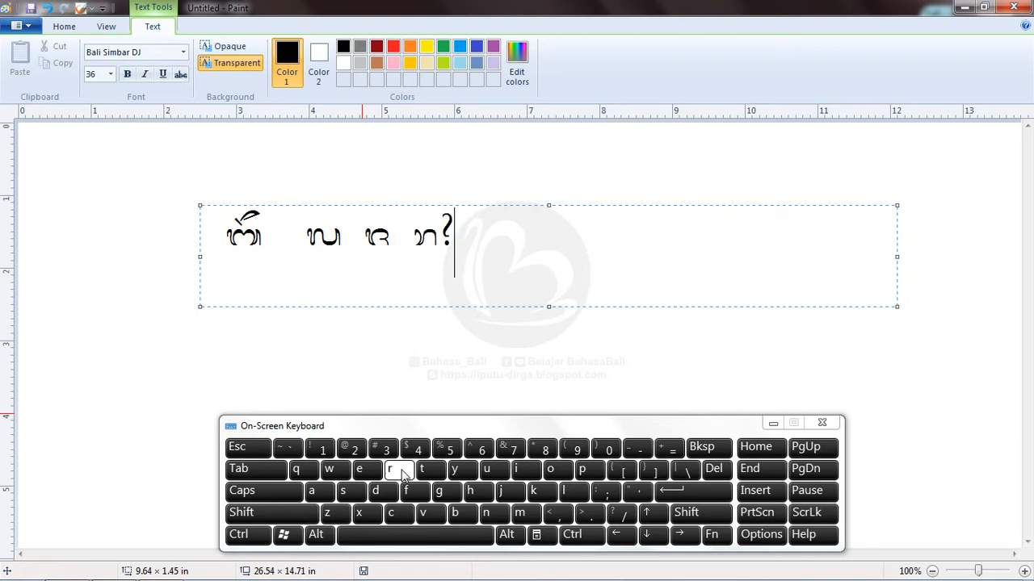
pyautogui.click(425, 530)
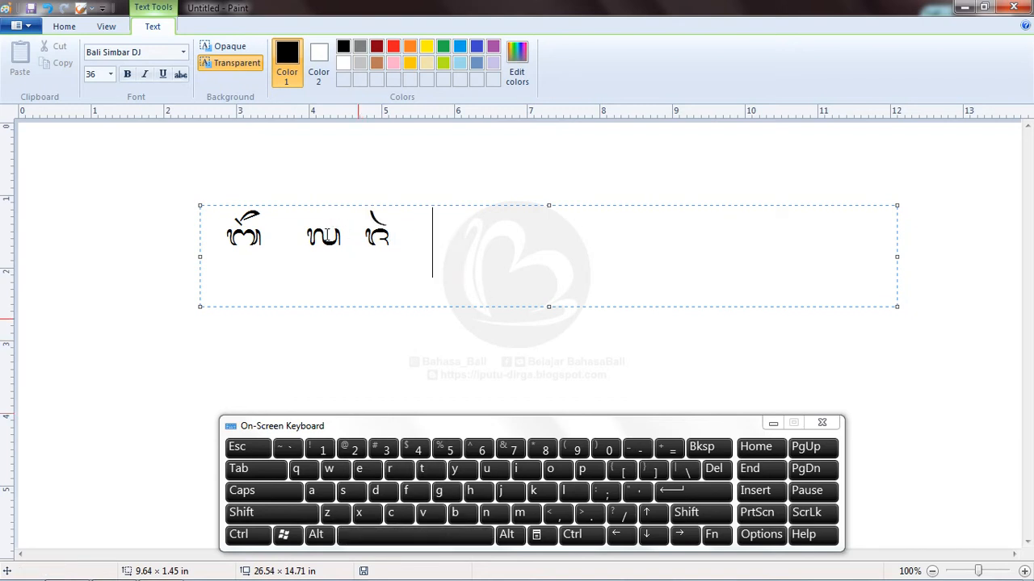
# Step: Examine the gap between the first and second Balinese characters in the text box
pyautogui.click(305, 237)
pyautogui.moveTo(270, 235)
pyautogui.mouseDown()
pyautogui.moveTo(308, 236)
pyautogui.moveTo(286, 235)
pyautogui.mouseUp()
pyautogui.click(292, 235)
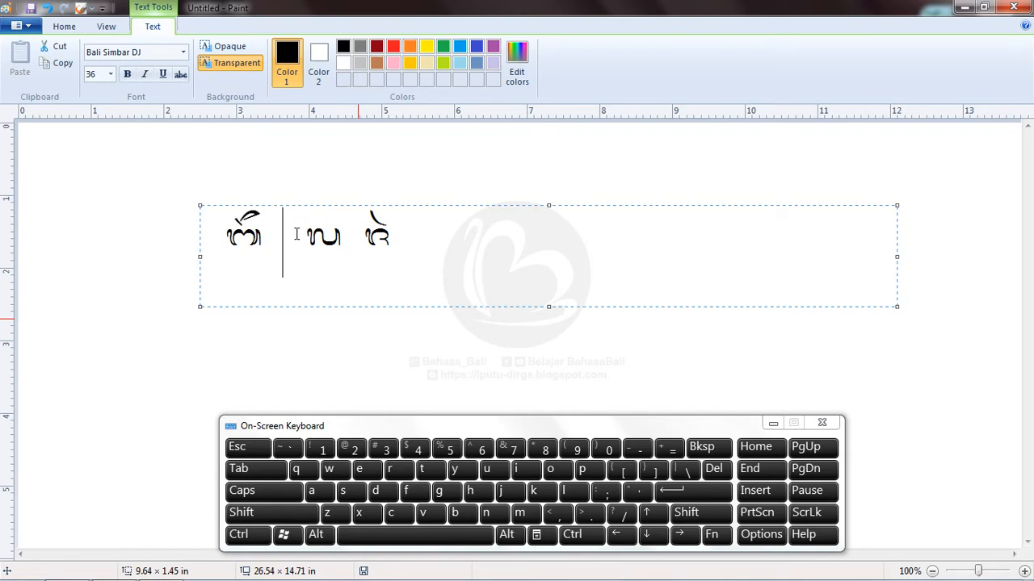
pyautogui.click(312, 234)
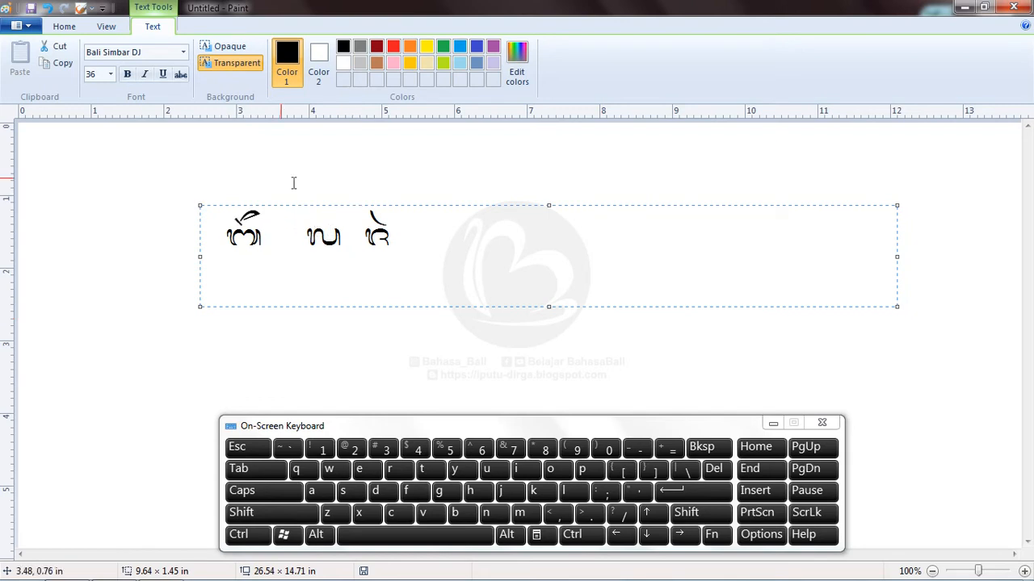
# Step: Remove the gap between the first and second Balinese characters in the text box
pyautogui.click(711, 455)
pyautogui.click(710, 454)
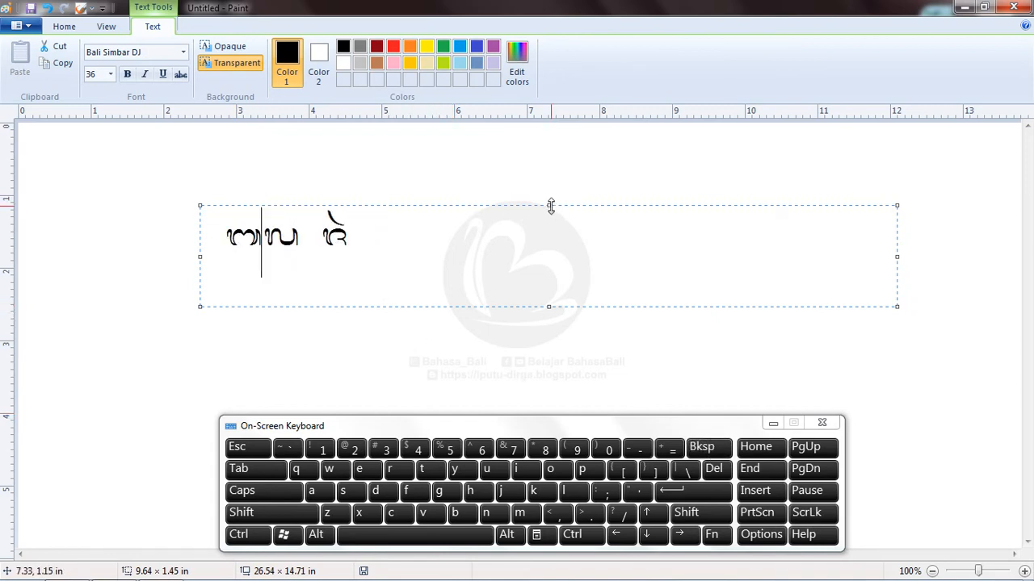
# Step: Extend the text box upward to about 1.84 in high and delete all the text in it
pyautogui.moveTo(550, 206); pyautogui.dragTo(556, 176)
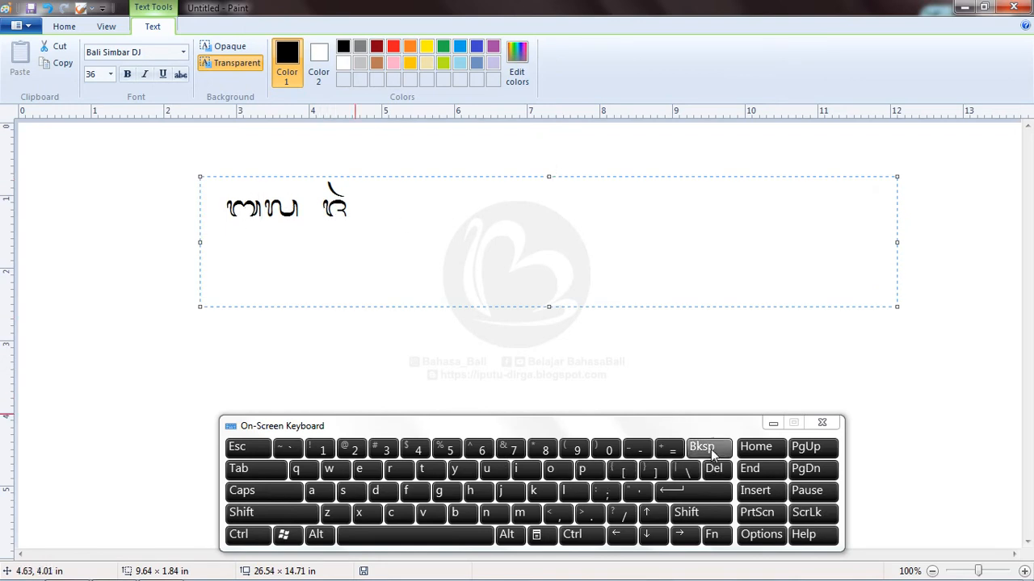
pyautogui.moveTo(431, 229); pyautogui.dragTo(211, 218)
pyautogui.click(709, 453)
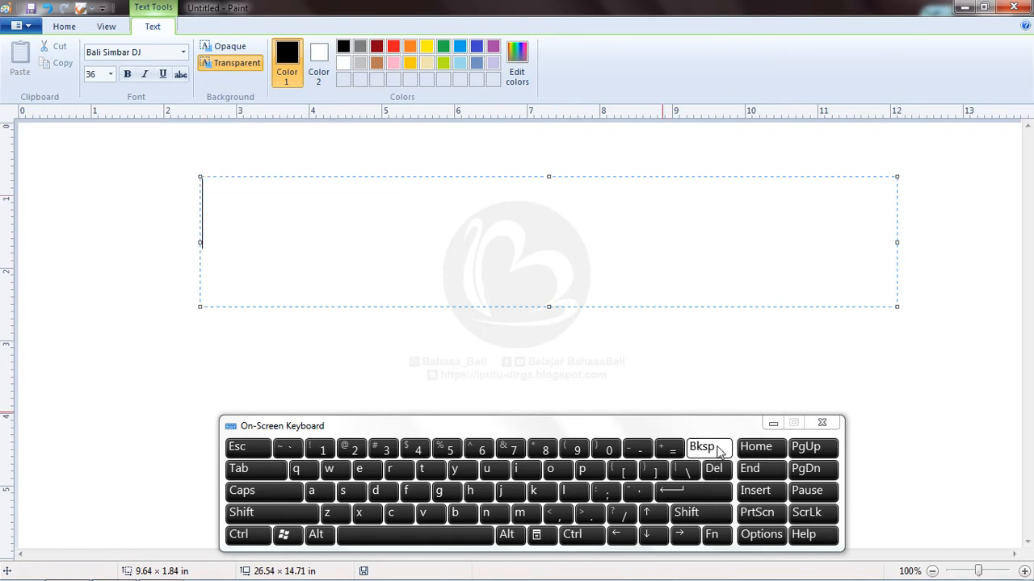
# Step: Enter the word "belajar" followed by a space in the emptied text box with the on-screen keyboard
pyautogui.click(454, 515)
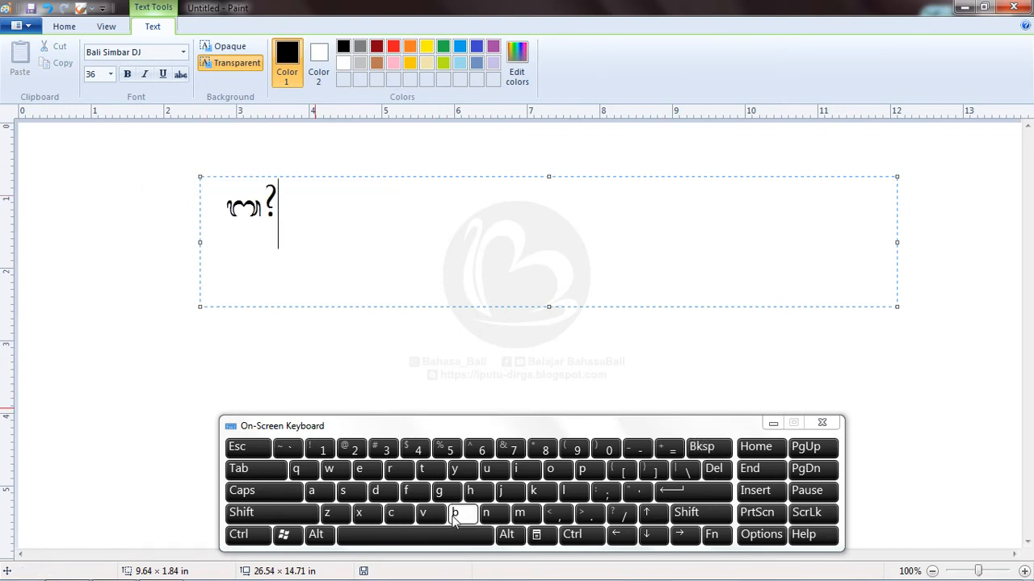
pyautogui.click(361, 471)
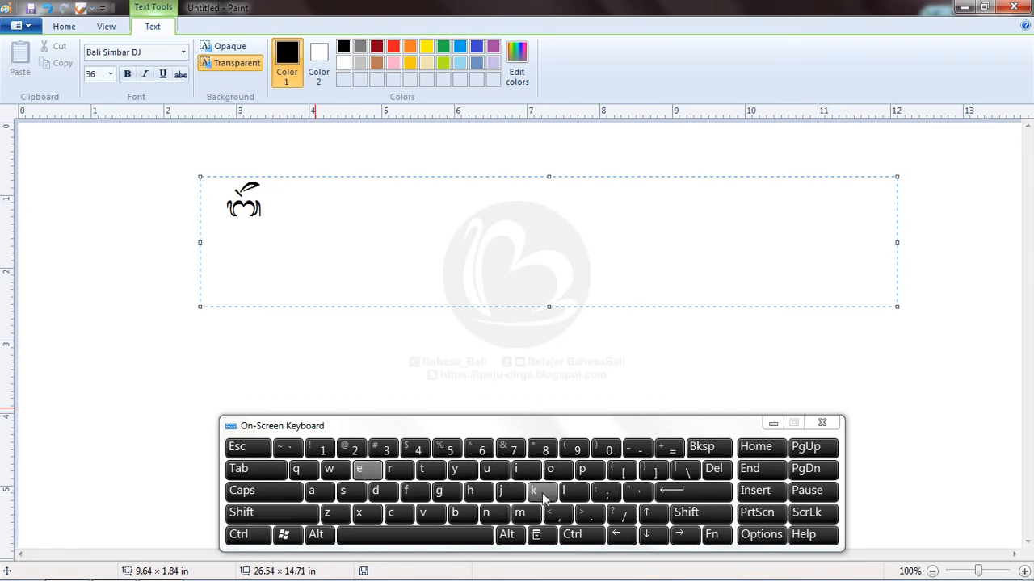
pyautogui.click(570, 493)
pyautogui.click(323, 495)
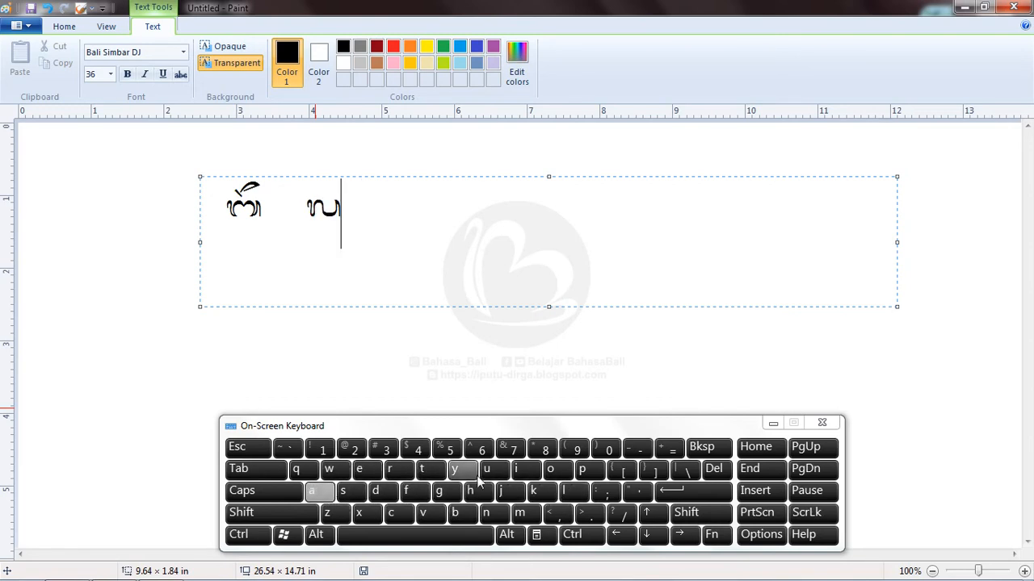
pyautogui.click(510, 491)
pyautogui.click(319, 493)
pyautogui.click(393, 470)
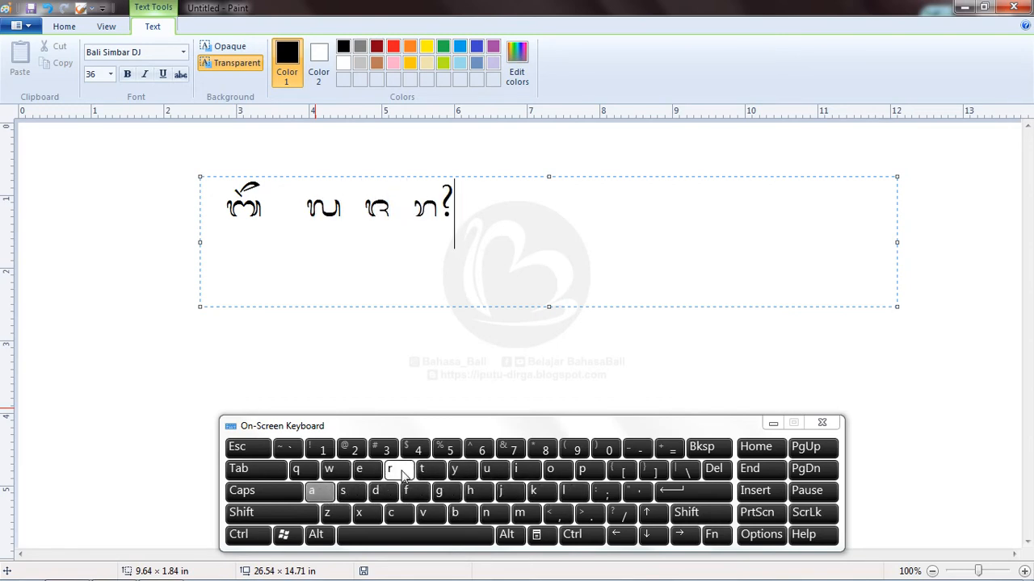
pyautogui.click(408, 536)
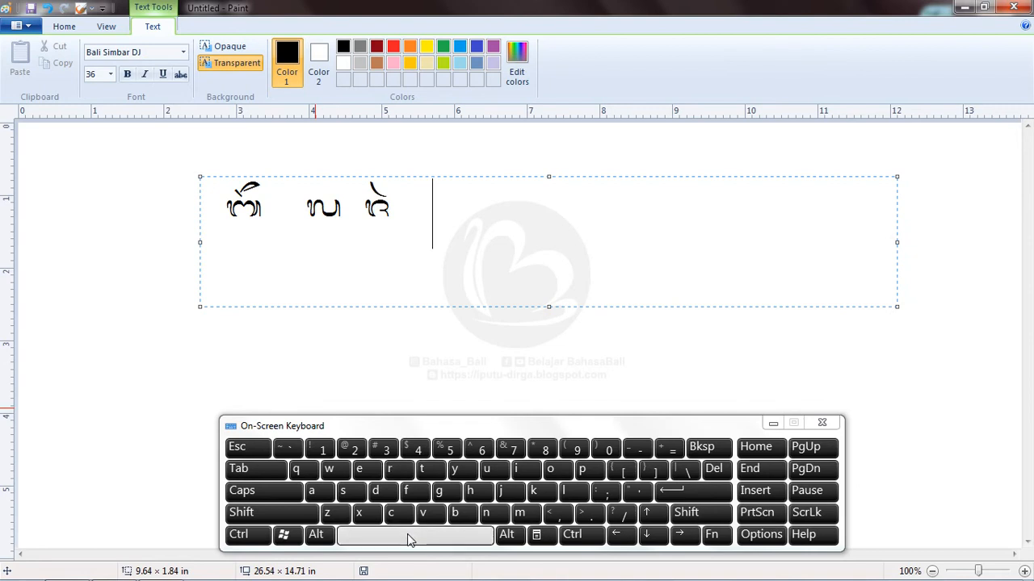
# Step: Add the word "bahasa" after "belajar" with the on-screen keyboard, correcting any mistyped character
pyautogui.click(455, 514)
pyautogui.click(320, 491)
pyautogui.click(471, 492)
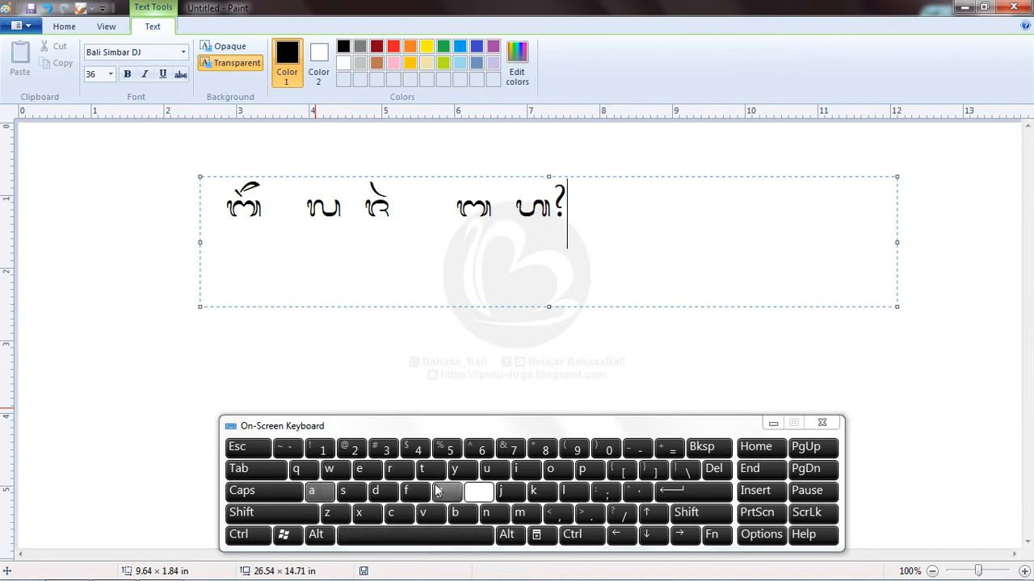
pyautogui.click(343, 492)
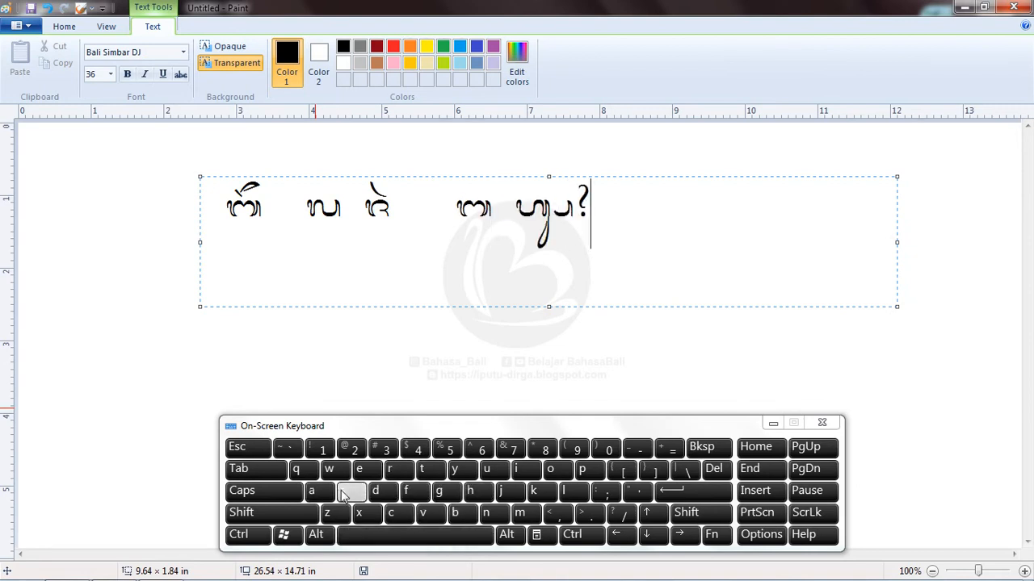
pyautogui.click(700, 449)
pyautogui.click(700, 449)
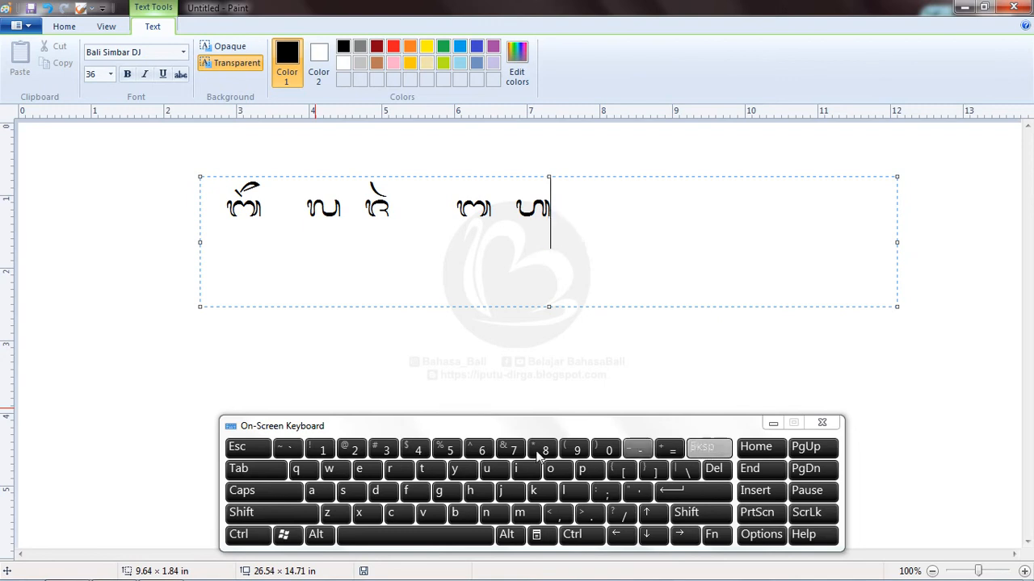
pyautogui.click(344, 491)
pyautogui.click(312, 491)
# Step: Add "bali" directly after "bahasa" and close the phrase with a full stop
pyautogui.click(456, 515)
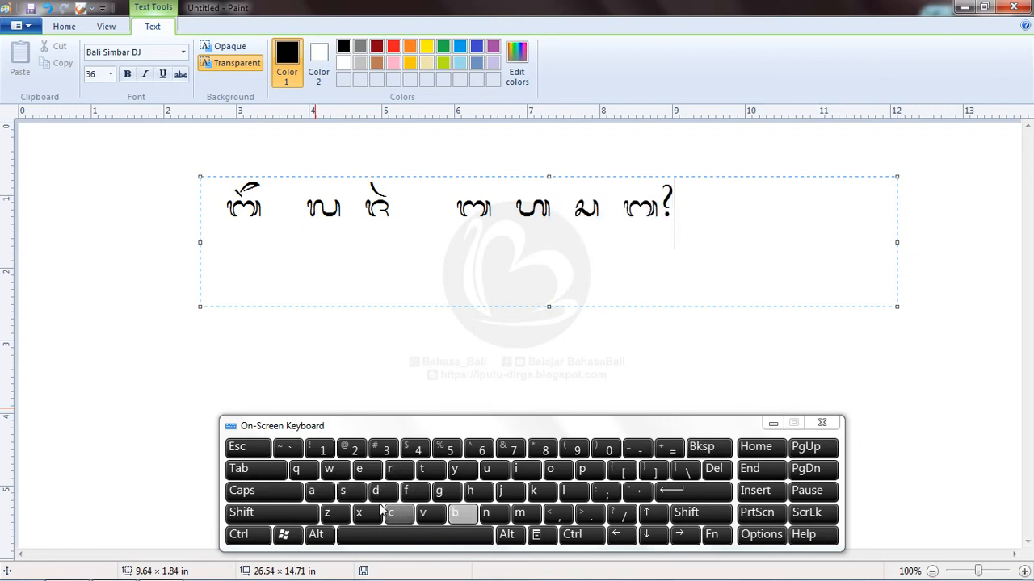
pyautogui.click(286, 491)
pyautogui.click(293, 492)
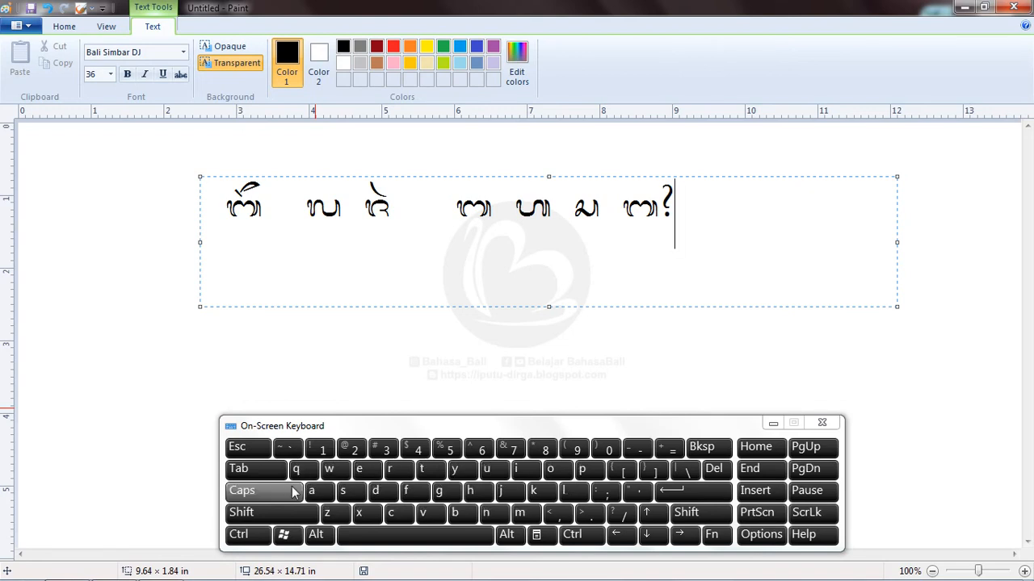
pyautogui.click(318, 492)
pyautogui.click(569, 492)
pyautogui.click(521, 470)
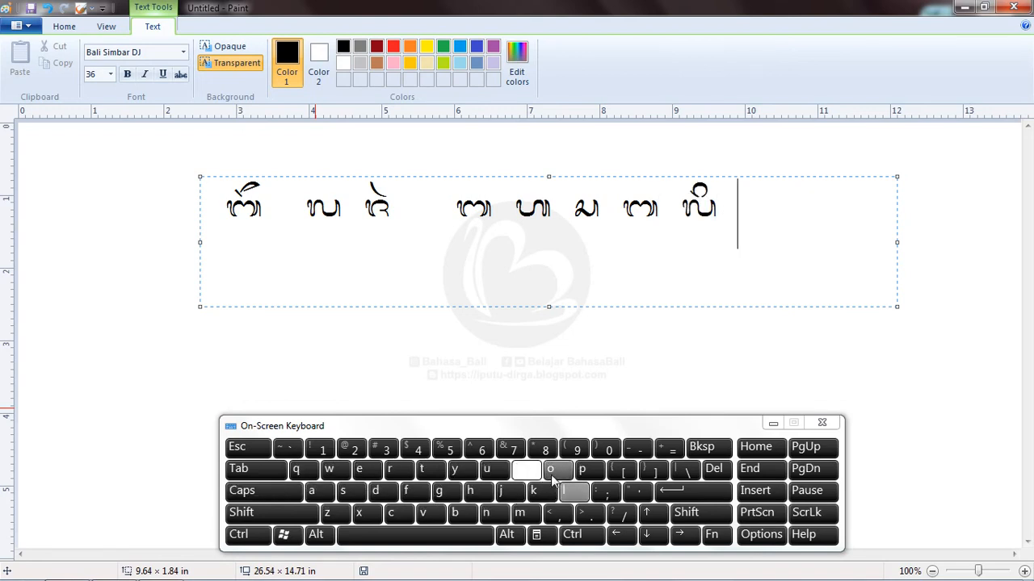
pyautogui.click(590, 515)
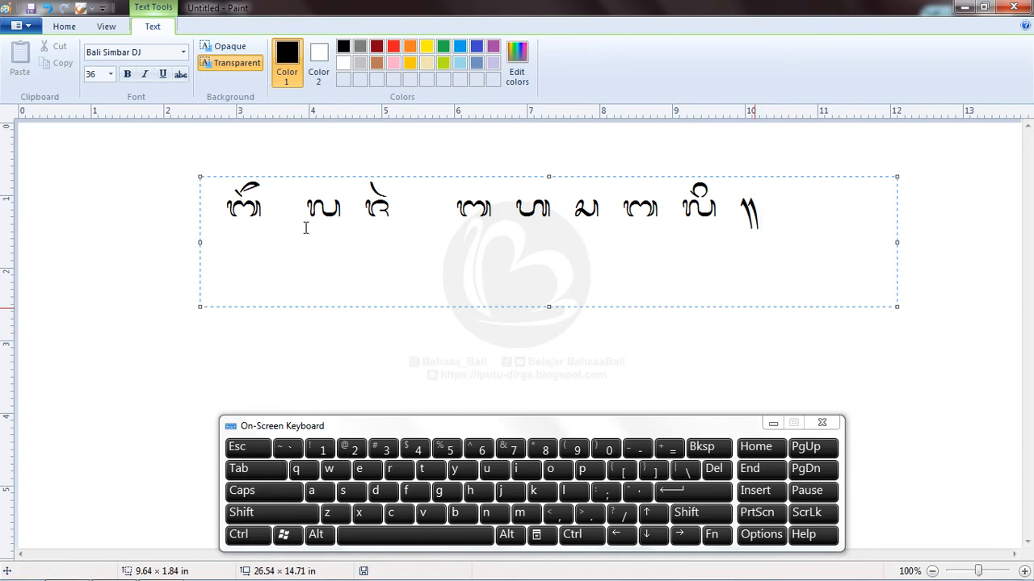
# Step: Examine the gaps after the first and third Balinese characters by selecting each of them
pyautogui.moveTo(261, 208); pyautogui.dragTo(280, 208)
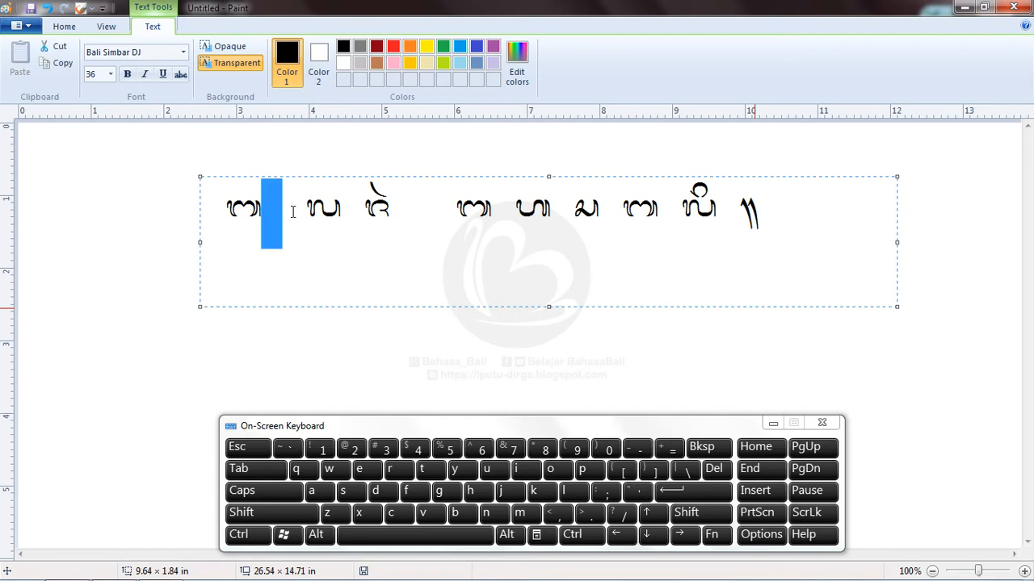
pyautogui.click(309, 208)
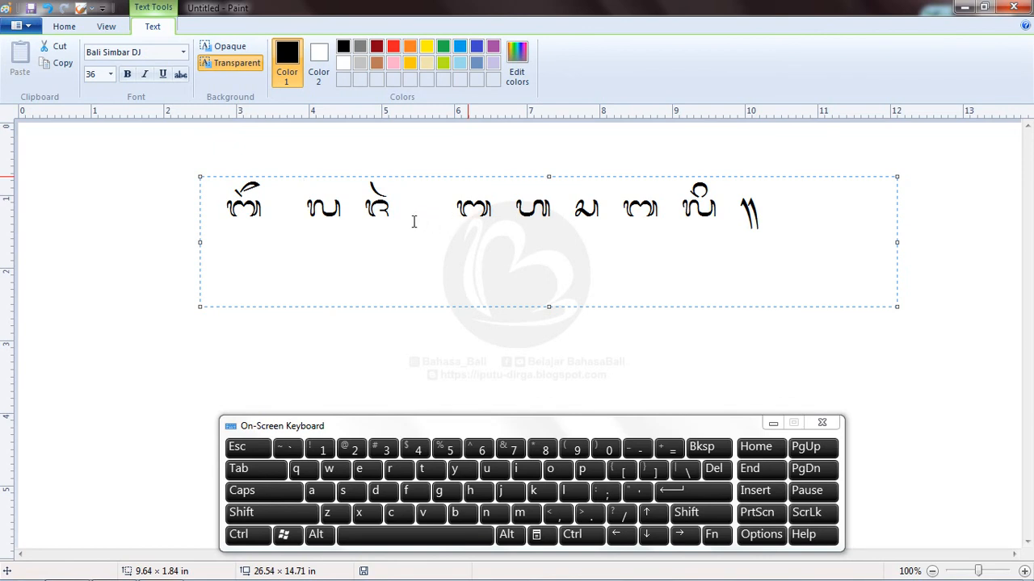
pyautogui.moveTo(393, 210); pyautogui.dragTo(454, 204)
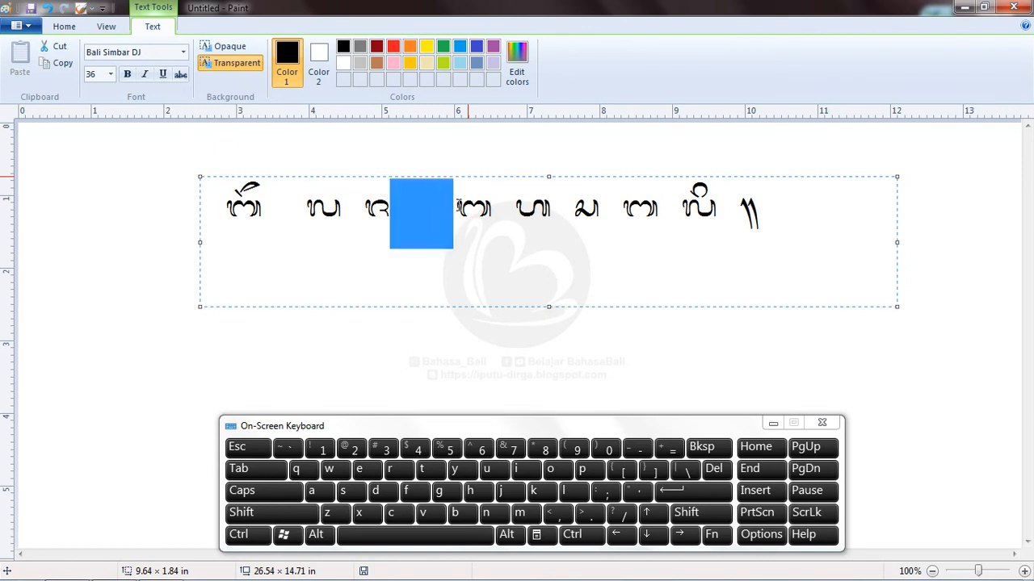
pyautogui.click(513, 210)
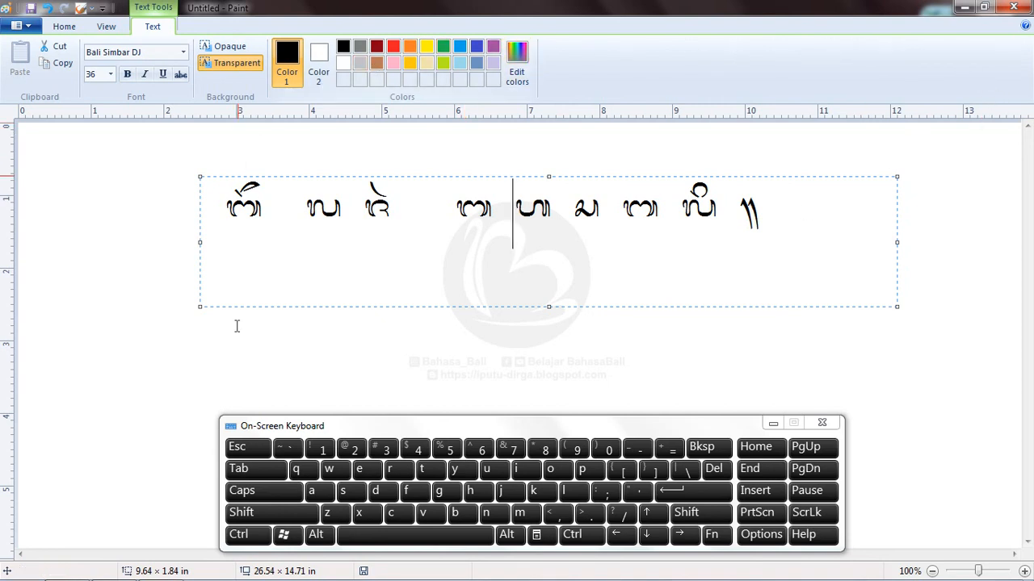
pyautogui.moveTo(164, 569)
pyautogui.click(31, 570)
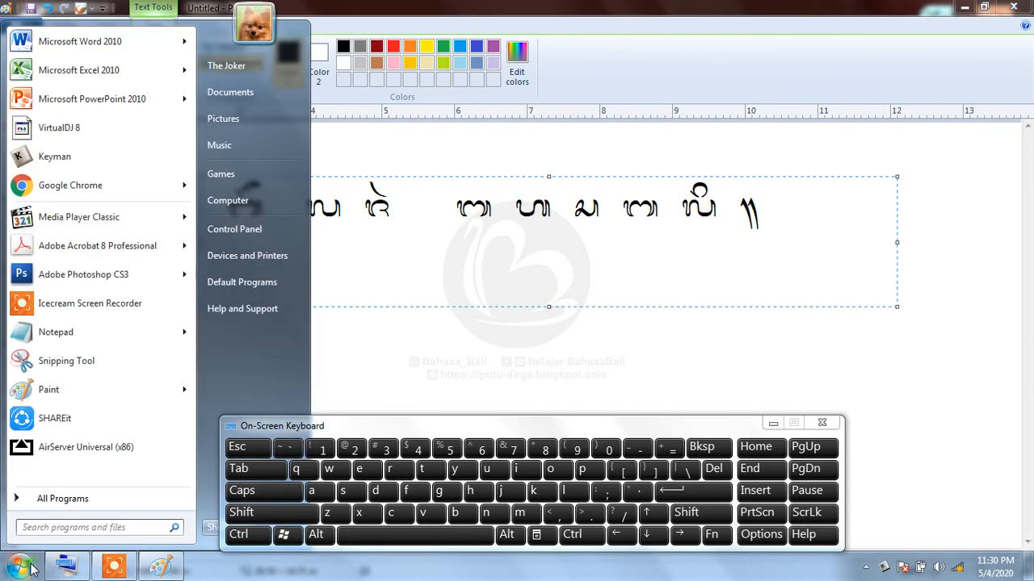
pyautogui.click(536, 256)
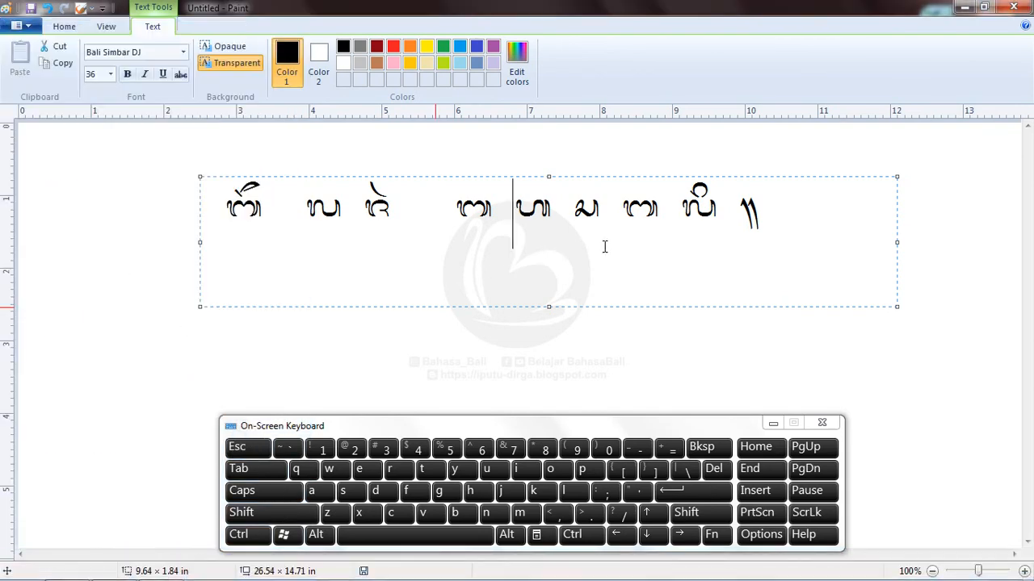